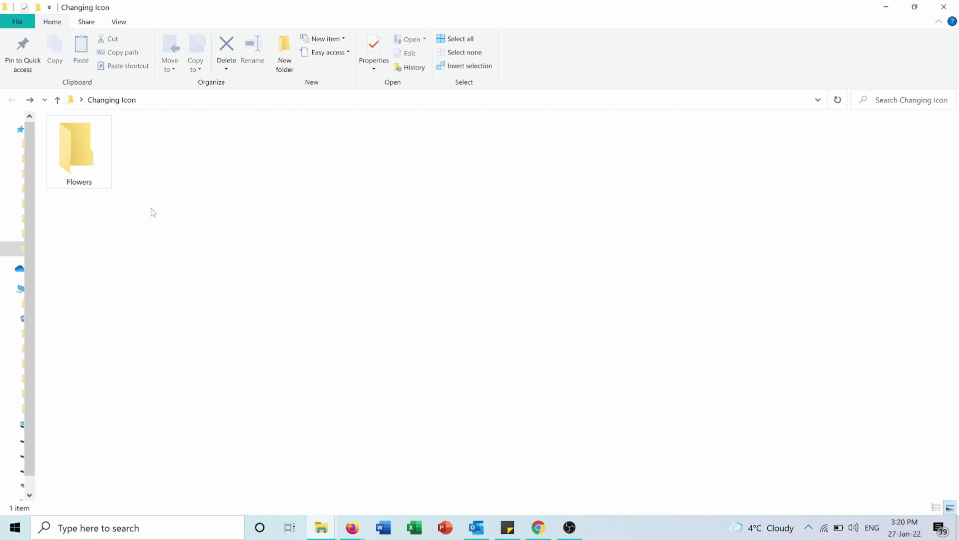
Step: Switch to the Explorer window showing the Pictures folder with the sunflower JPG
left_click(321, 527)
left_click(390, 472)
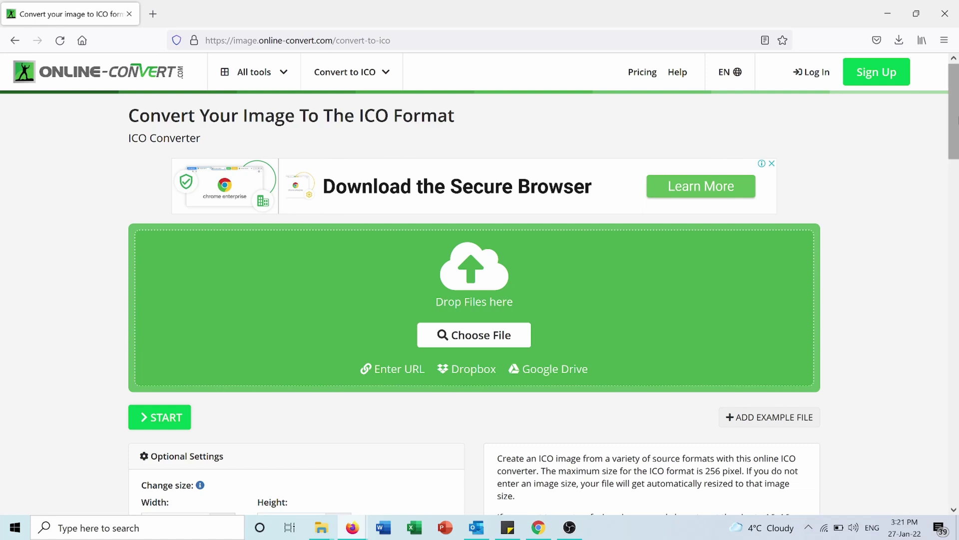
left_click_drag(953, 112, 954, 140)
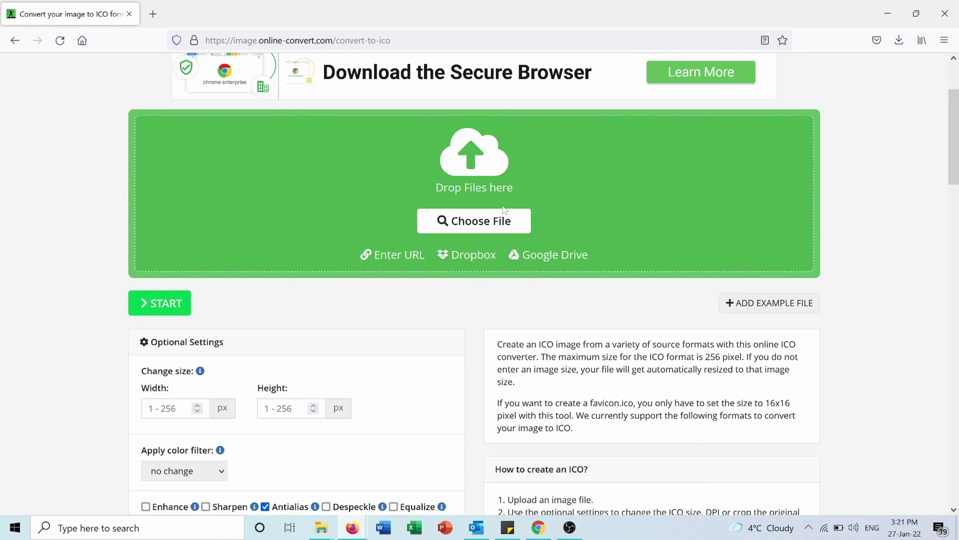
Step: Open the file chooser on the Online-Convert convert-to-ICO page
left_click(452, 223)
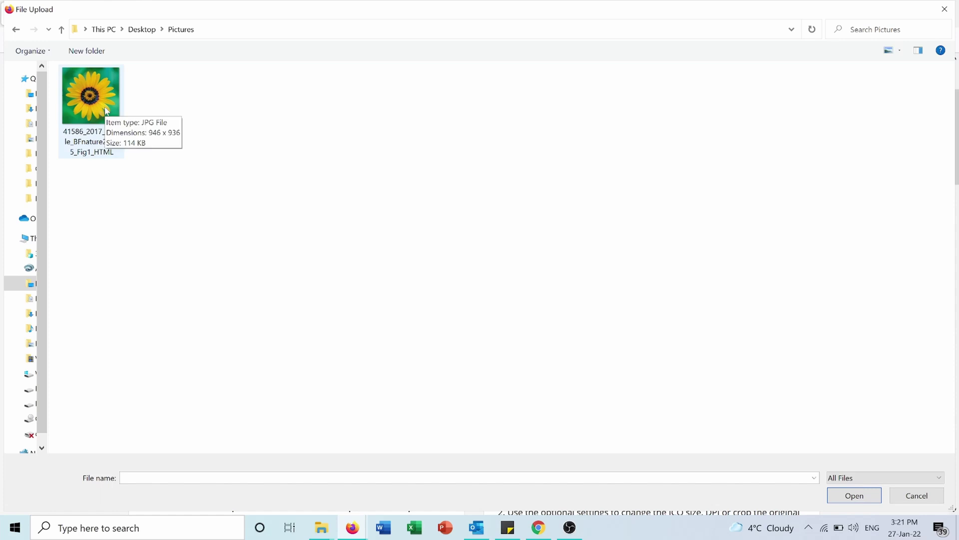
Step: Upload the sunflower JPG and set the icon width and height to 256 pixels
double_click(105, 111)
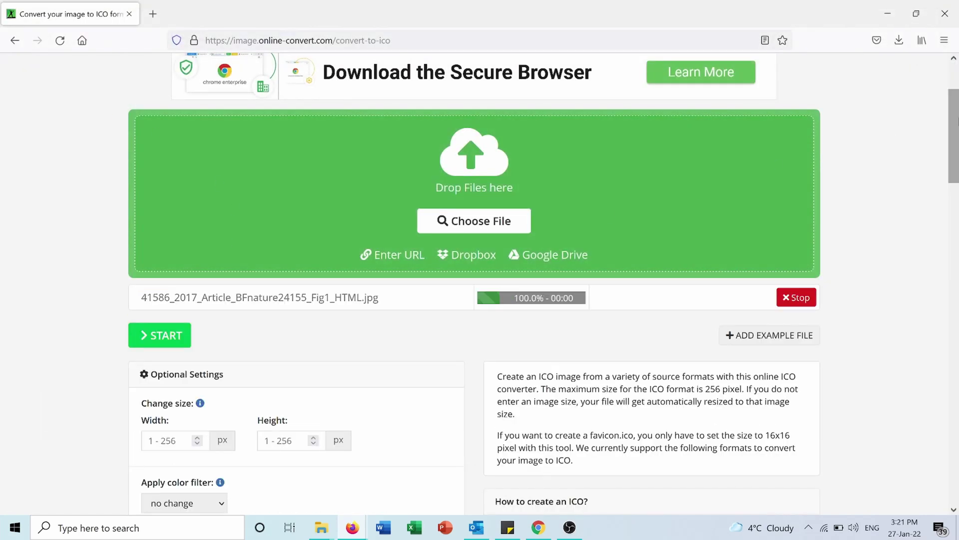
scroll(212, 291, "down", 3)
scroll(212, 291, "down", 3)
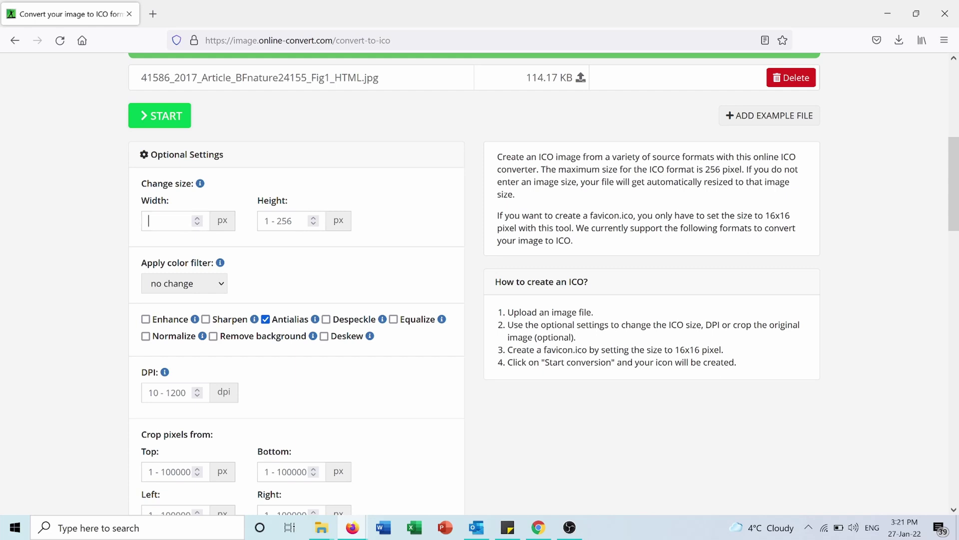
type("25")
type("6")
left_click(286, 220)
type("256")
left_click_drag(954, 184, 953, 236)
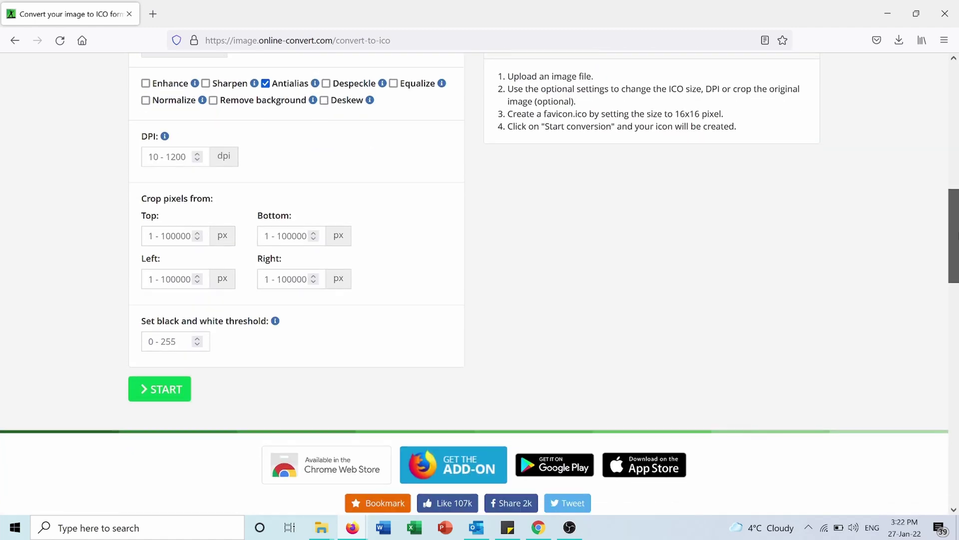
Step: Start converting the sunflower image to a 264 KB ICO file
left_click(158, 389)
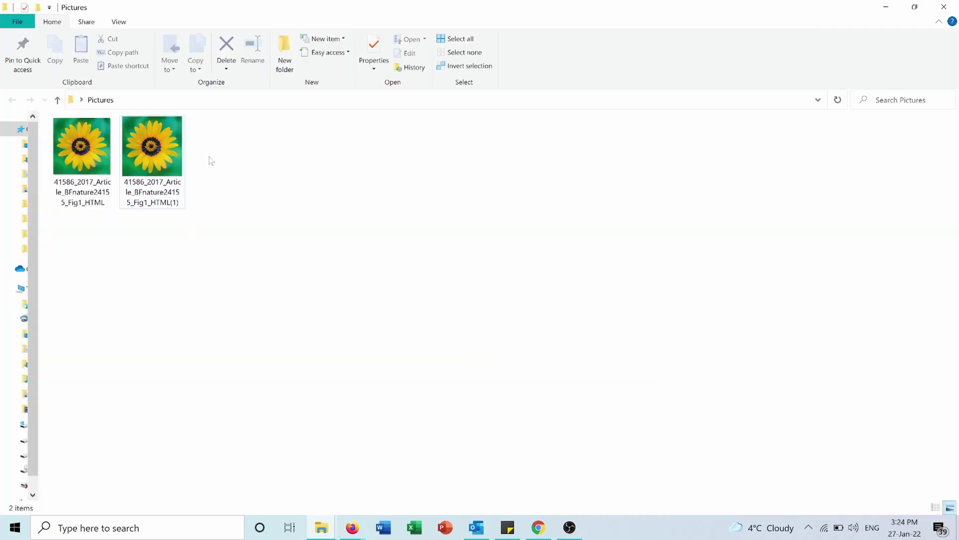
Step: Open Change Icon from the Customize tab of the Flowers folder's Properties
left_click(145, 166)
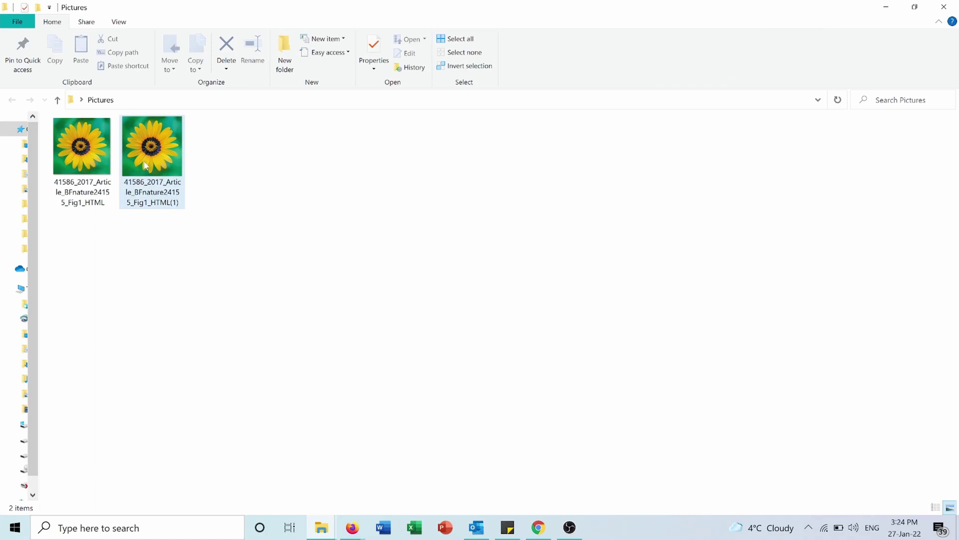
left_click(297, 252)
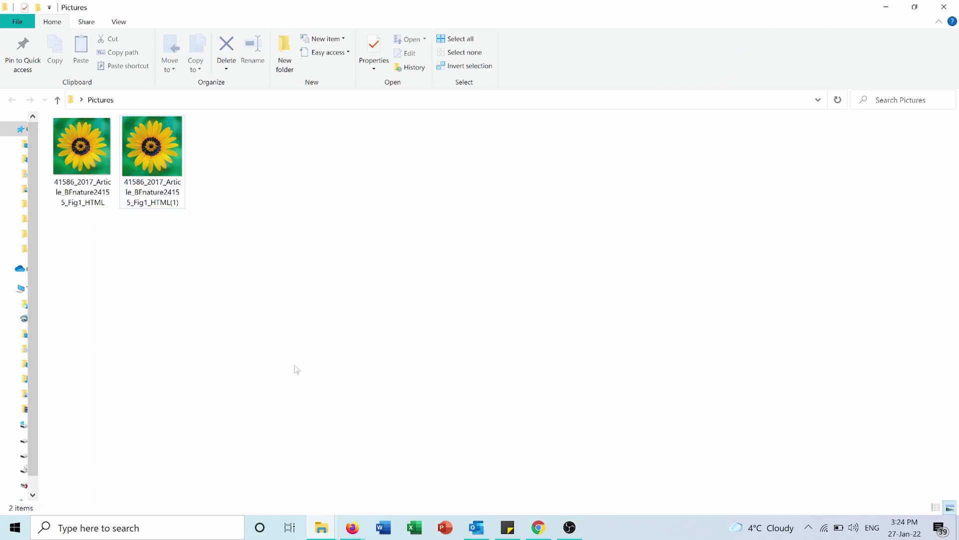
mouse_move(321, 528)
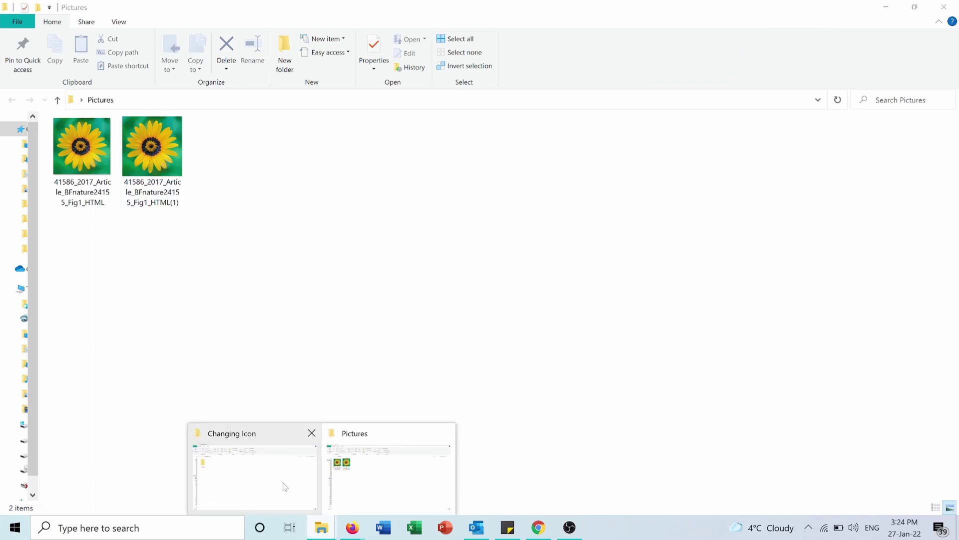
left_click(255, 472)
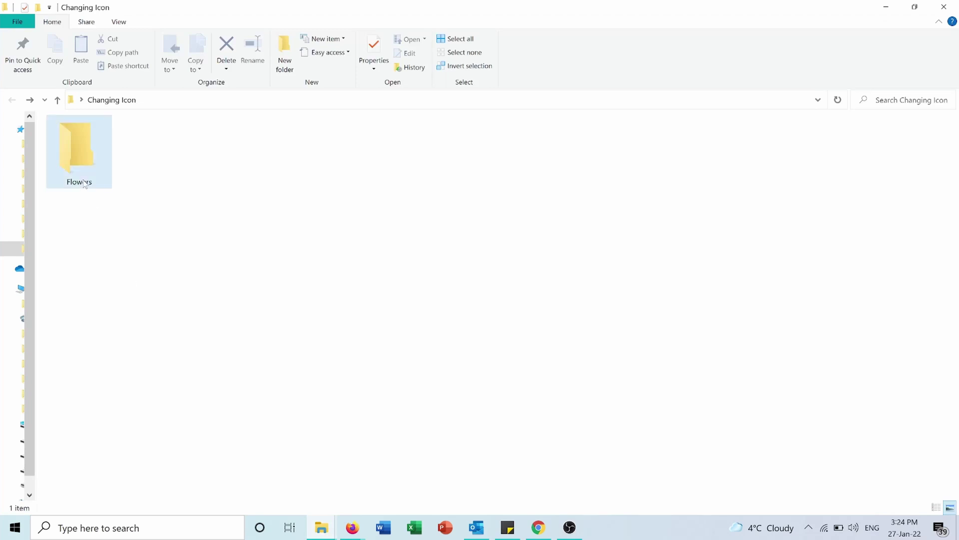
left_click(79, 150)
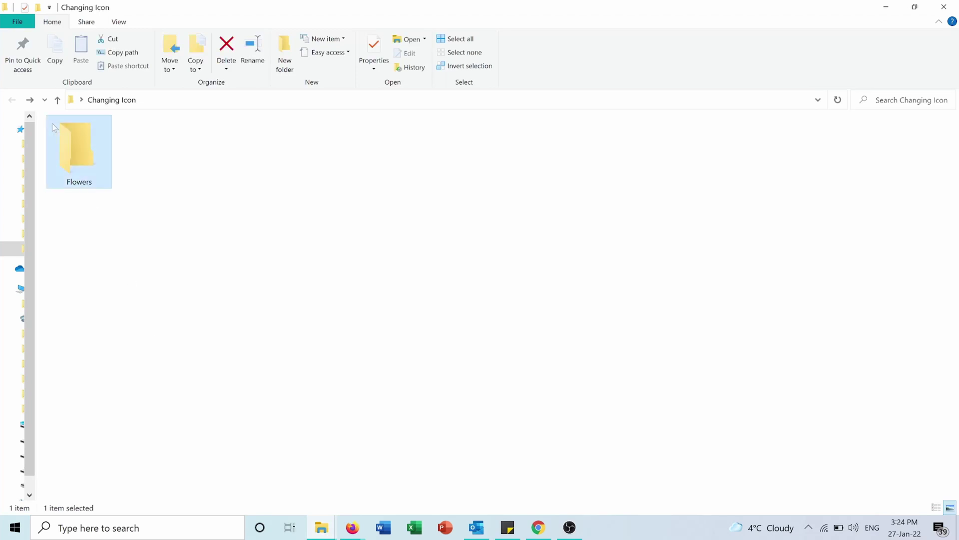
right_click(82, 142)
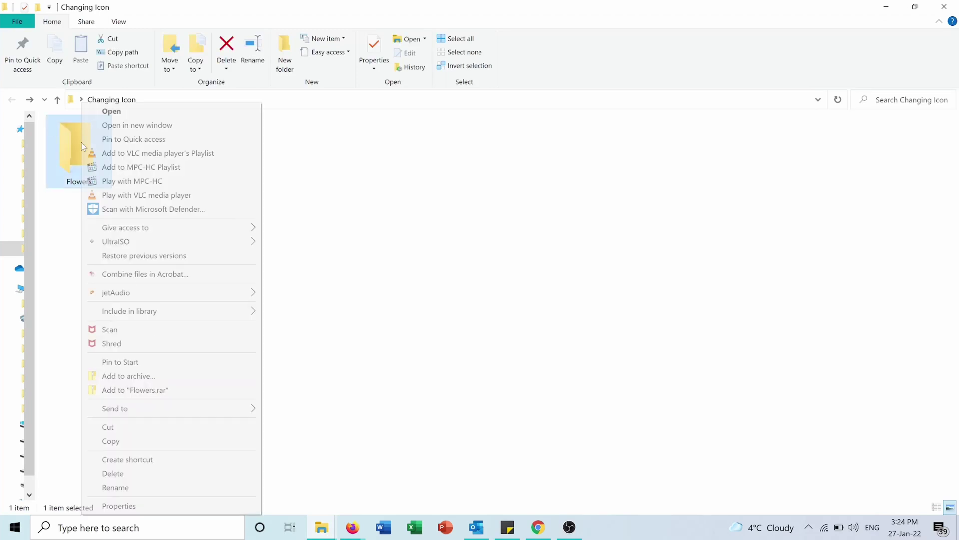
left_click(123, 506)
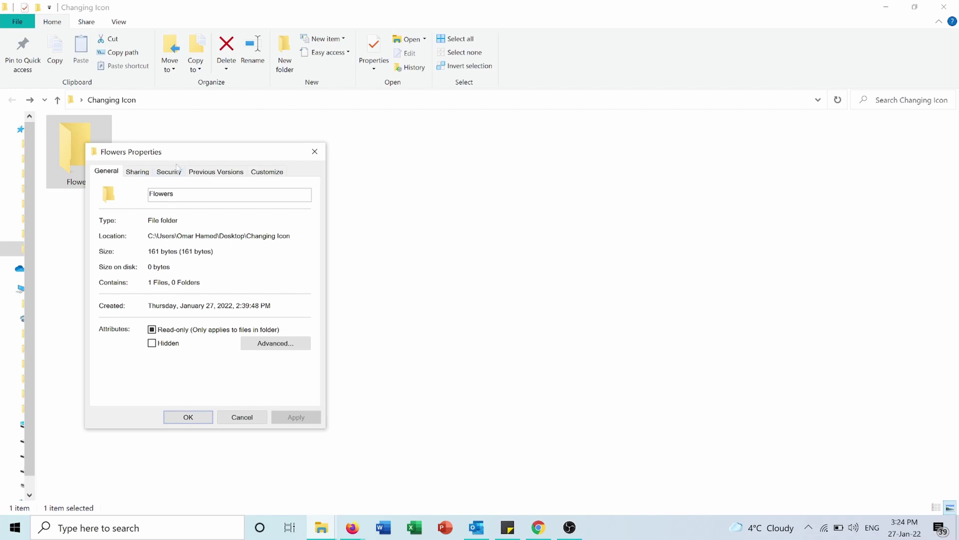
left_click(262, 172)
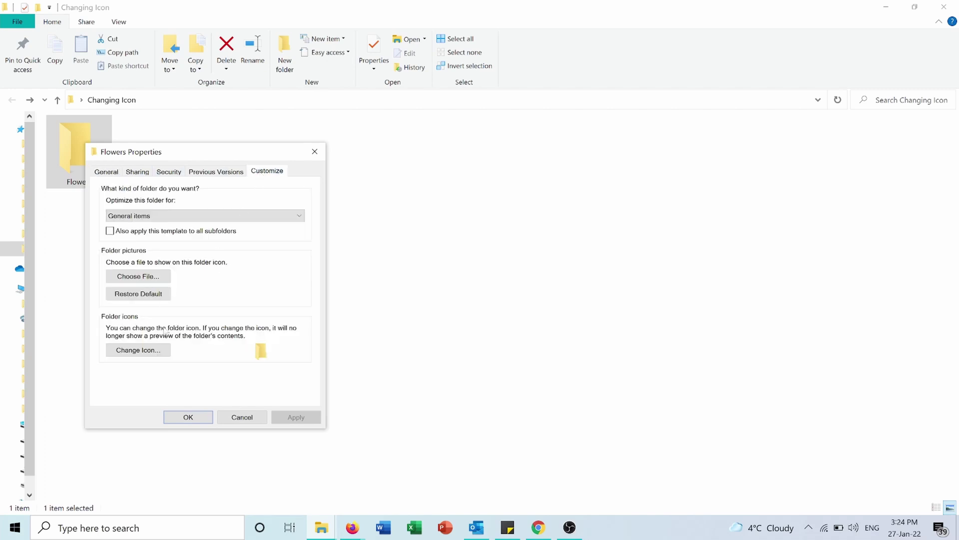
left_click(137, 350)
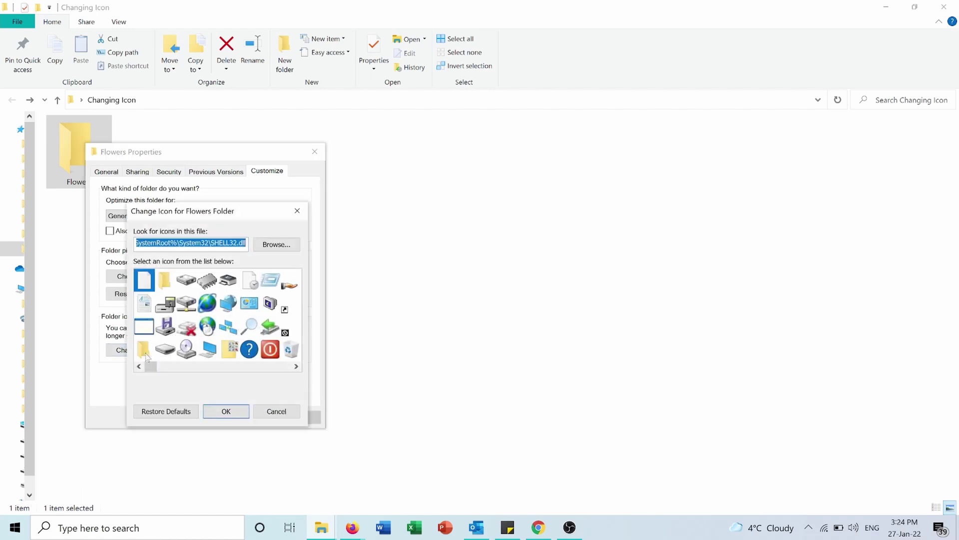
Step: Browse to Pictures and choose the sunflower .ico file as the Flowers icon
left_click(140, 366)
left_click(296, 366)
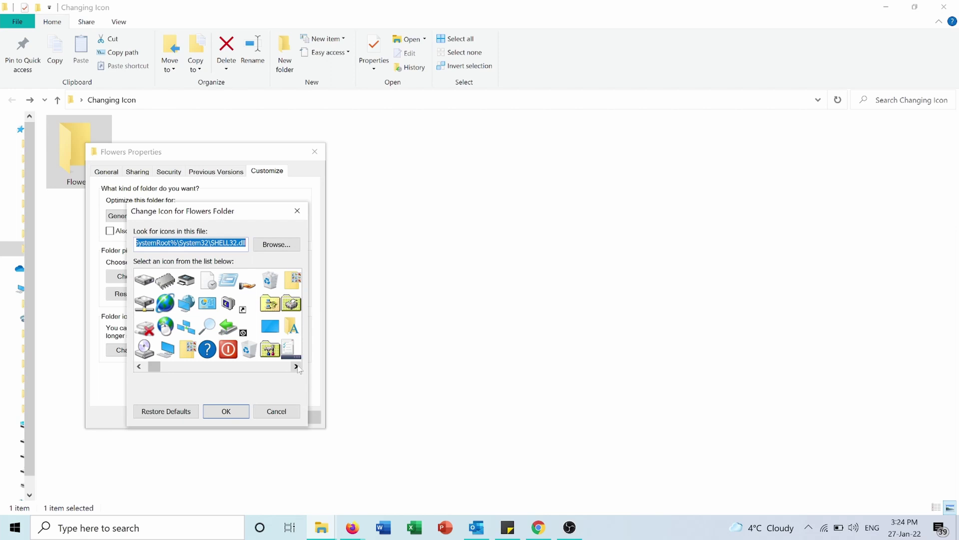
left_click(276, 245)
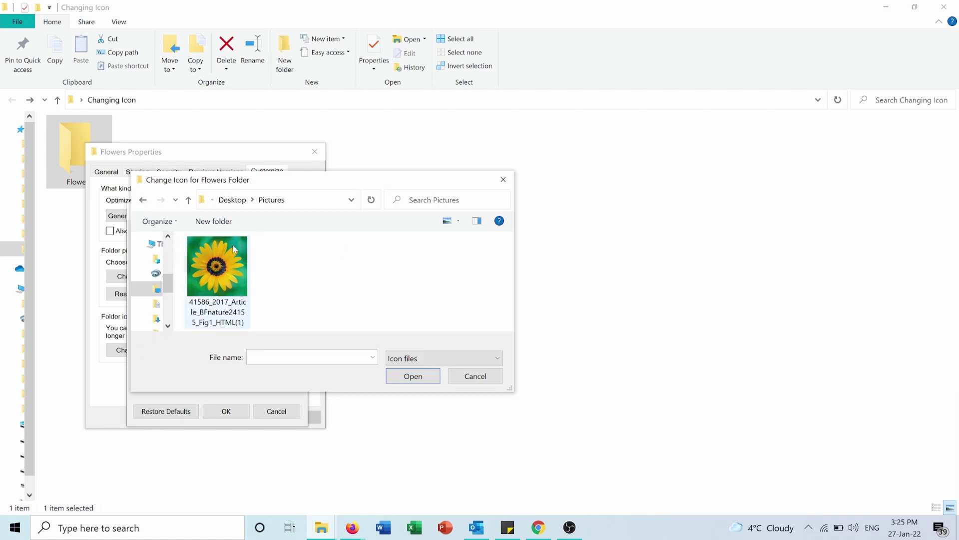
left_click(223, 270)
double_click(223, 270)
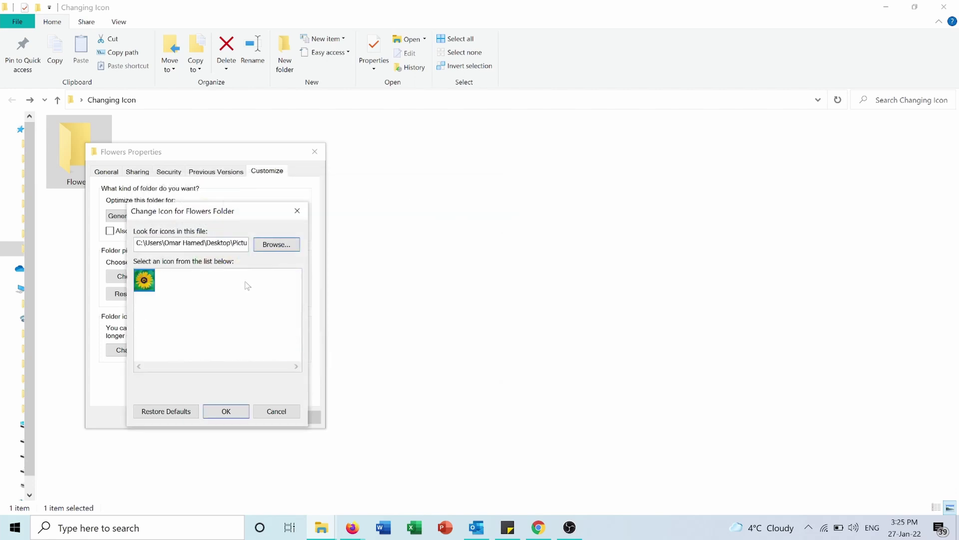
Step: Confirm and apply the sunflower icon, then open the empty Flowers folder
left_click(225, 411)
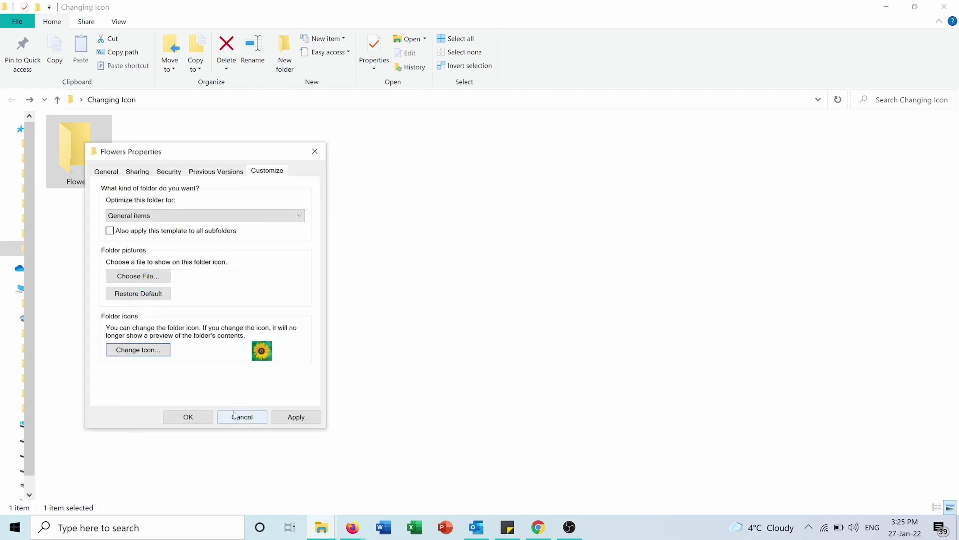
left_click(296, 417)
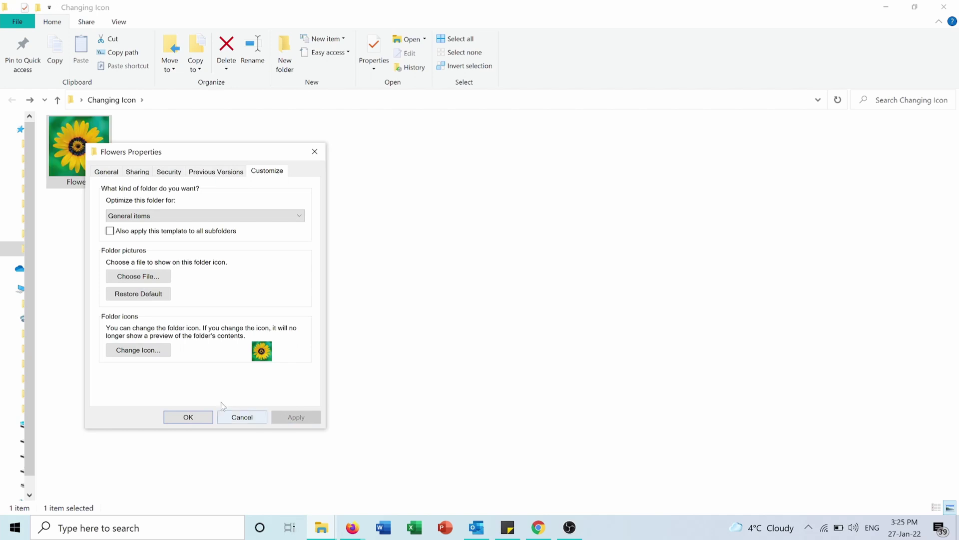
left_click(188, 417)
left_click(151, 244)
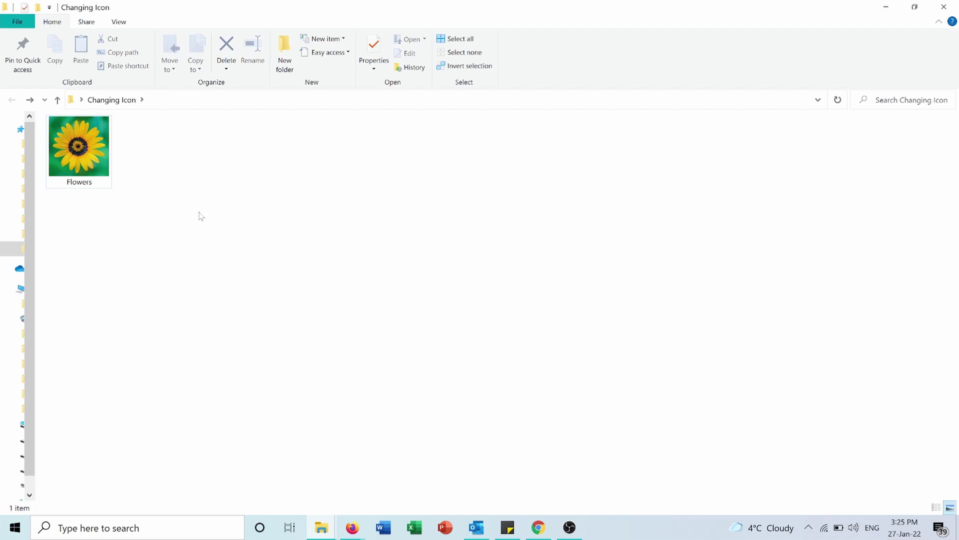
double_click(67, 129)
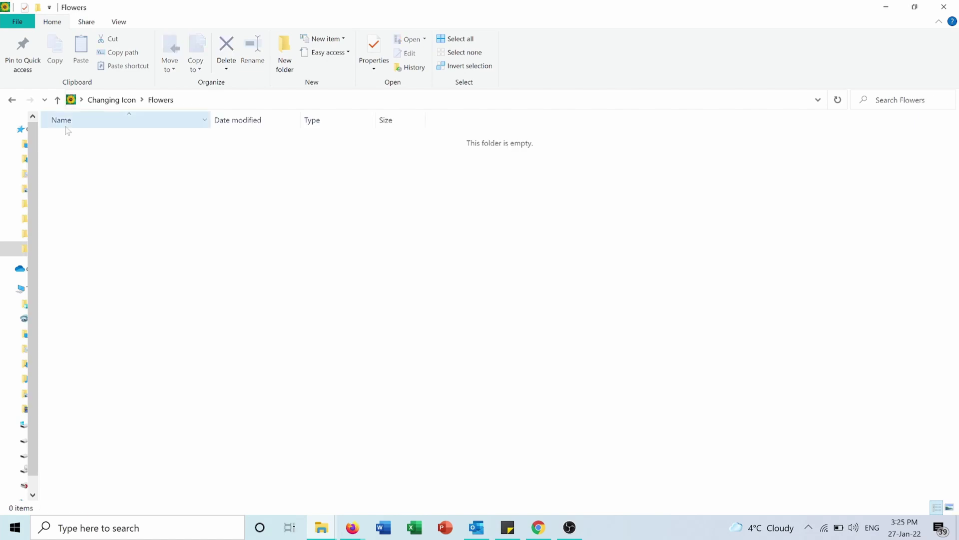